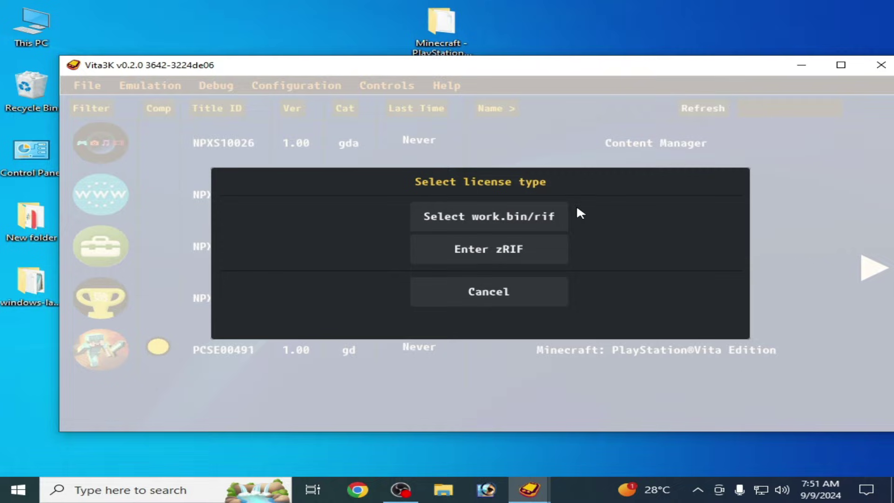
# Dismiss the license type prompt without choosing a work.bin/rif file
pyautogui.click(538, 213)
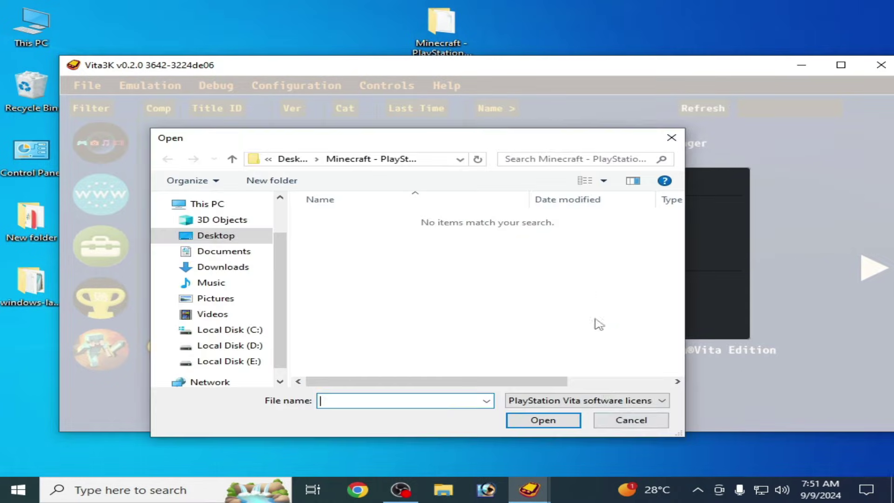
pyautogui.click(621, 419)
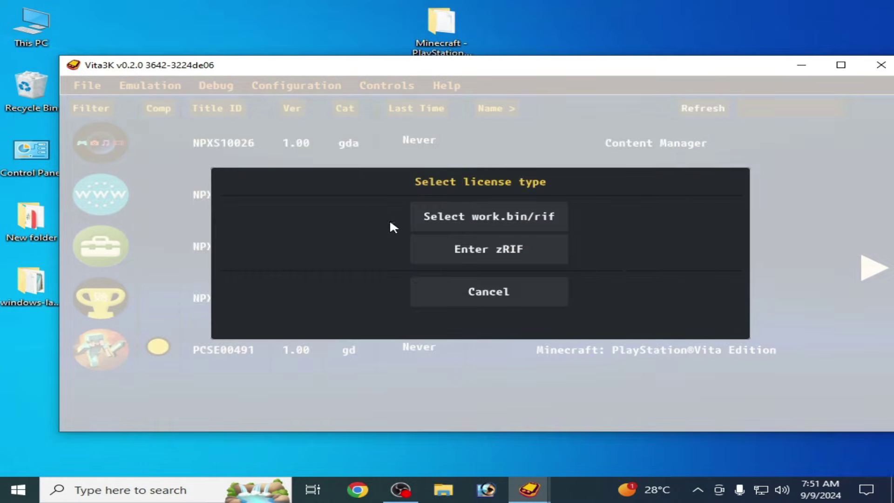
pyautogui.click(476, 293)
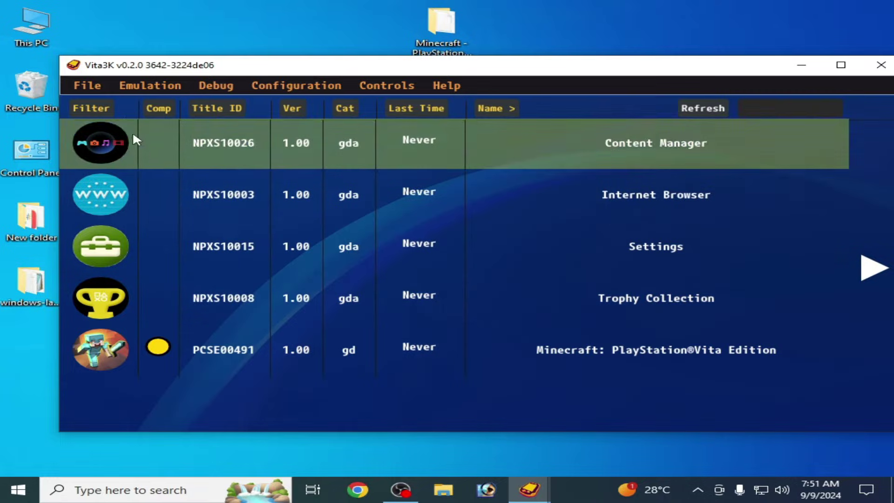
# Select the Minecraft update PKG from the Desktop Minecraft folder for installation
pyautogui.click(91, 85)
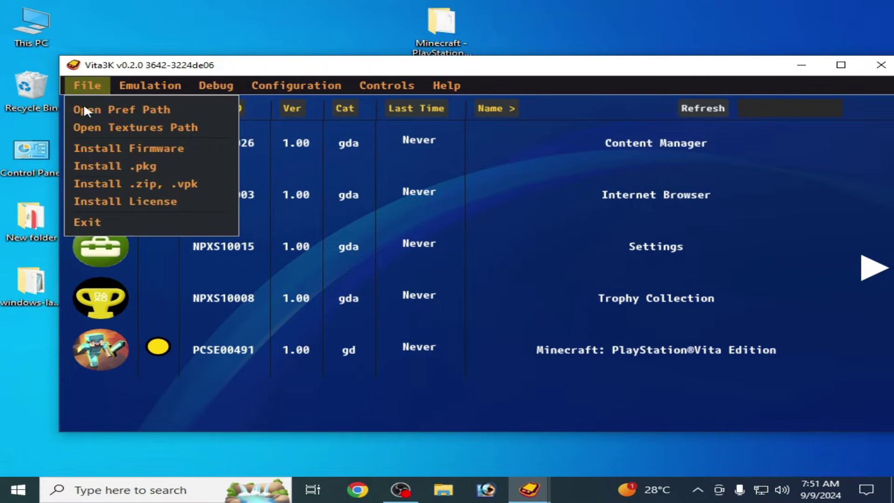
pyautogui.click(125, 167)
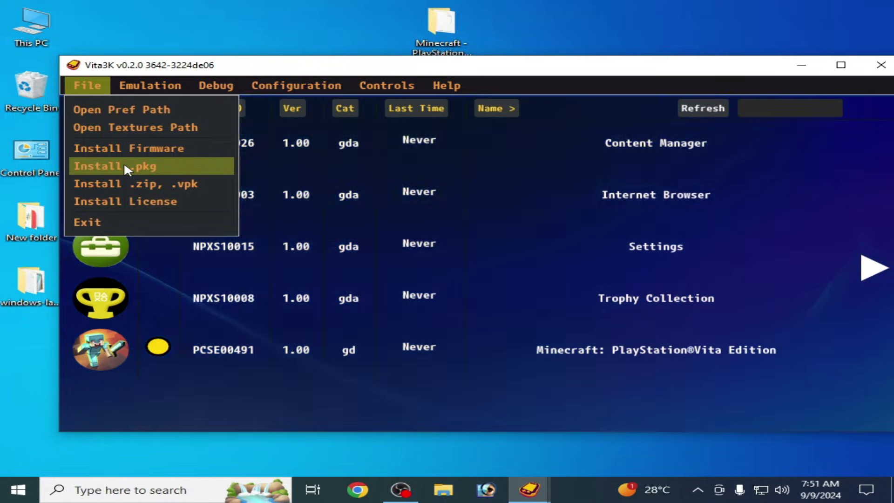
pyautogui.click(417, 219)
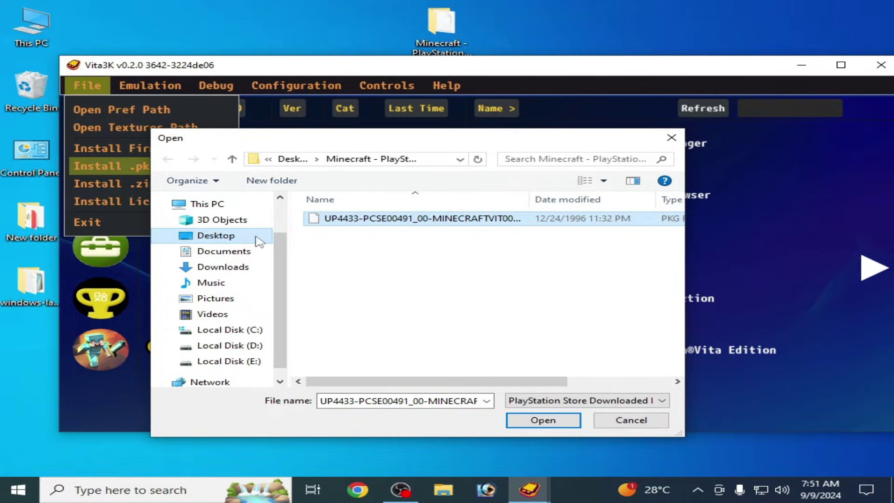
pyautogui.click(220, 236)
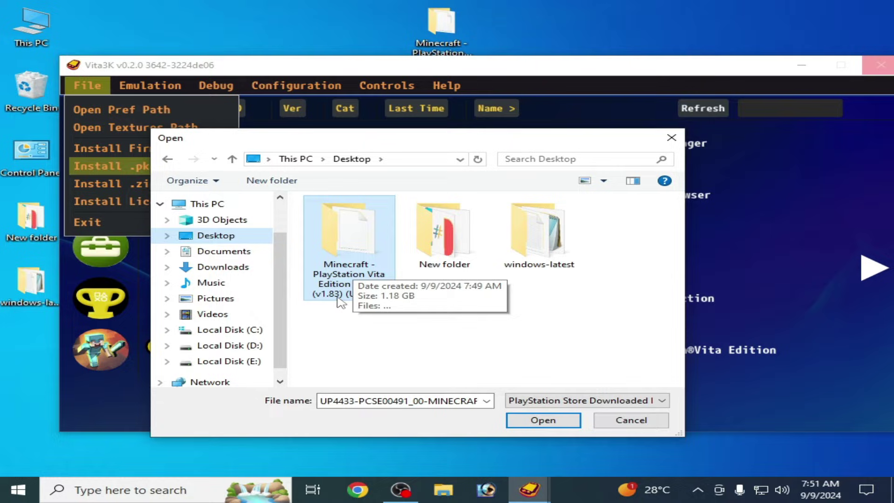
pyautogui.click(366, 282)
pyautogui.doubleClick(361, 271)
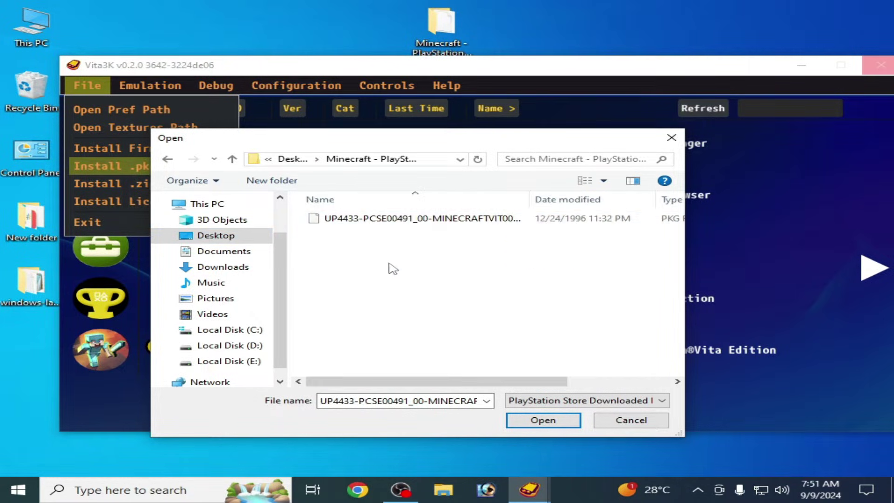
pyautogui.click(514, 418)
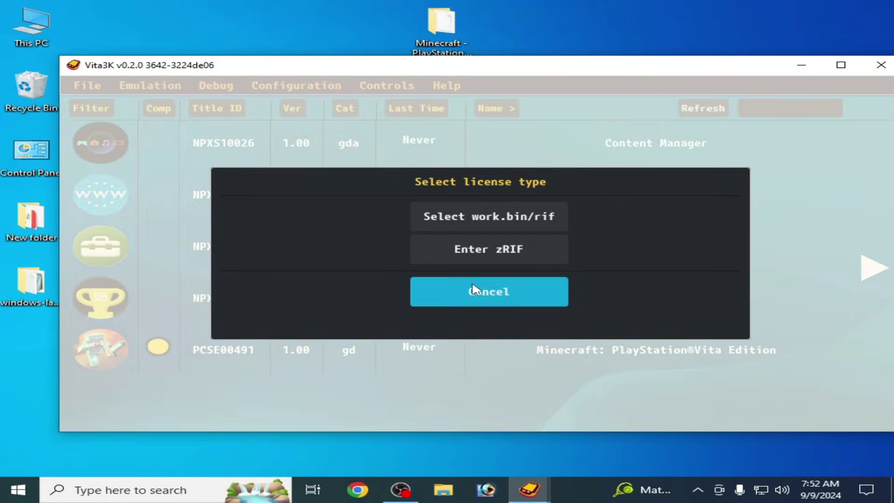
# Dismiss the license prompt and open Minecraft's License folder from its context menu
pyautogui.click(490, 291)
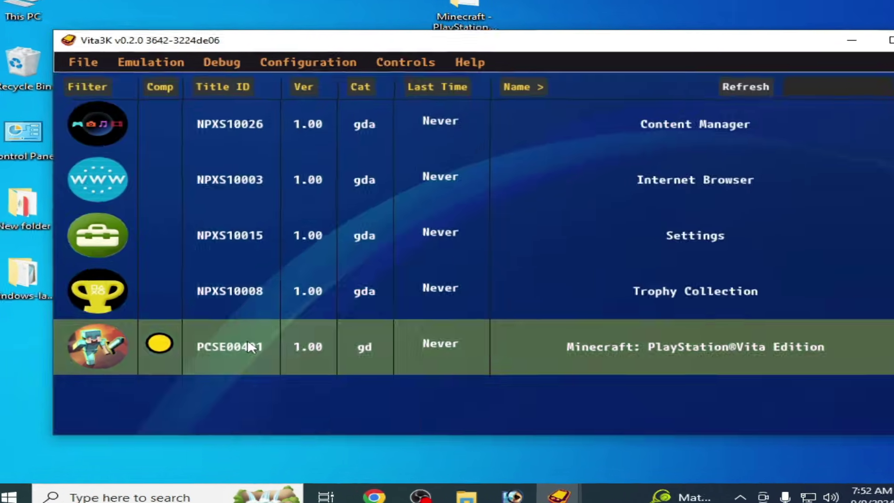
pyautogui.rightClick(243, 351)
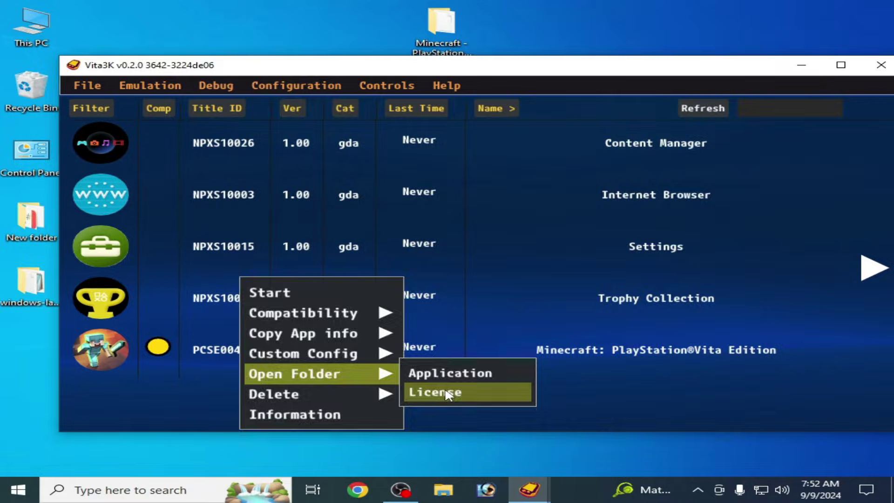
pyautogui.click(466, 395)
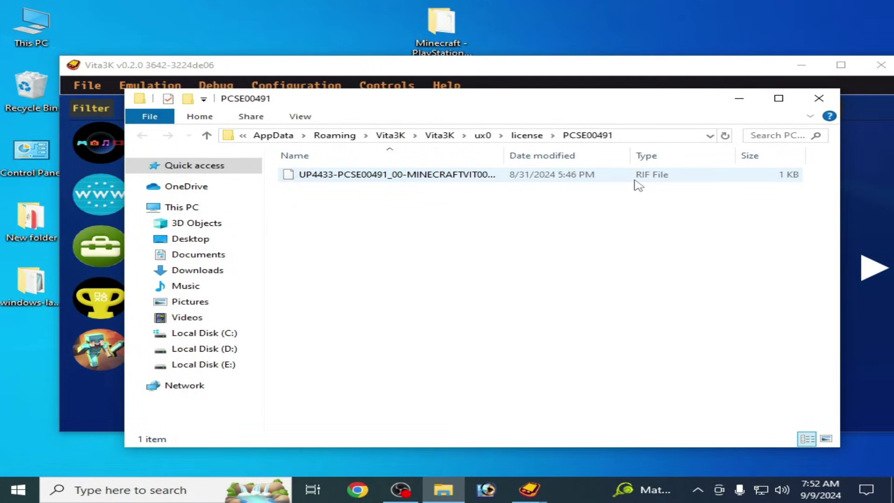
# Copy the Minecraft .rif license file and create a new desktop folder
pyautogui.click(443, 176)
pyautogui.rightClick(442, 176)
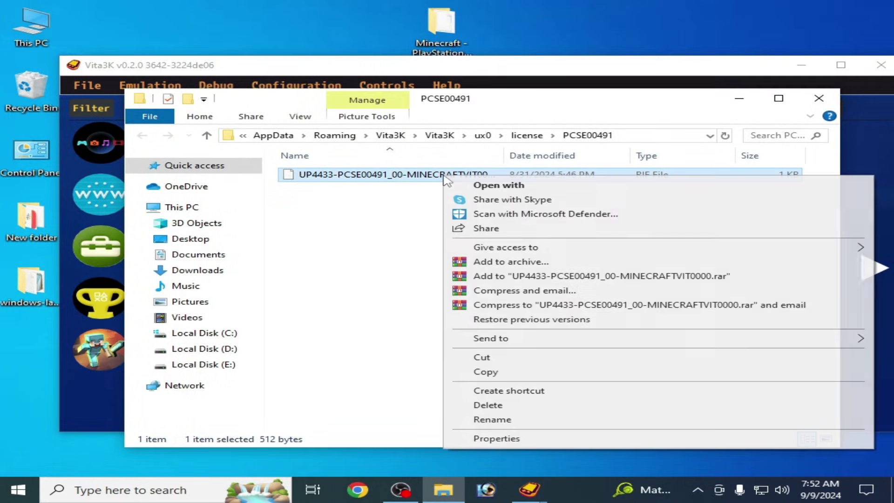
pyautogui.click(491, 372)
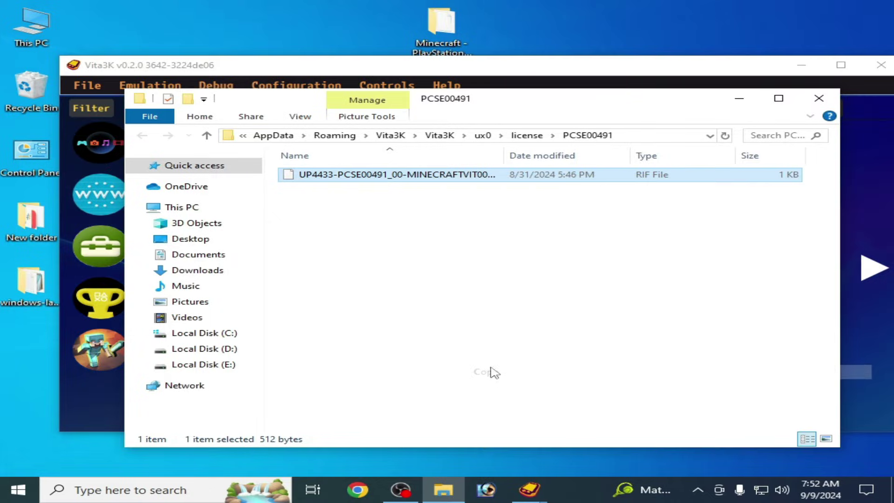
pyautogui.rightClick(608, 17)
pyautogui.moveTo(648, 144)
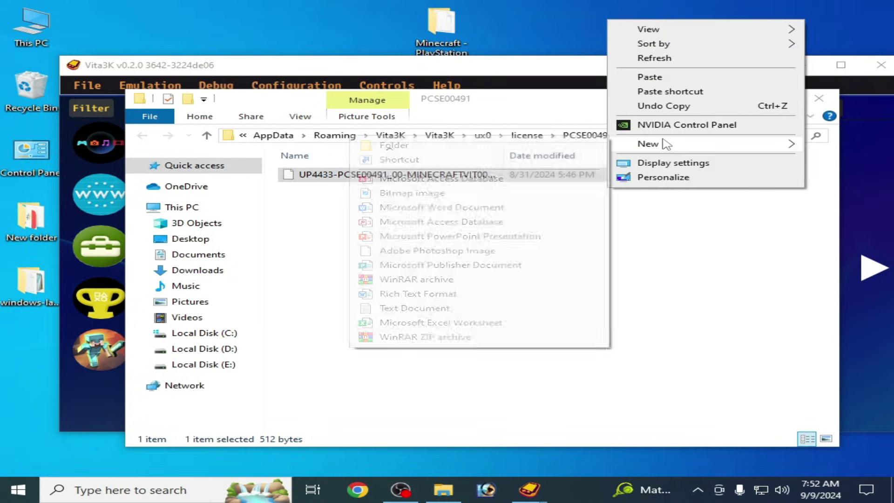
pyautogui.click(501, 144)
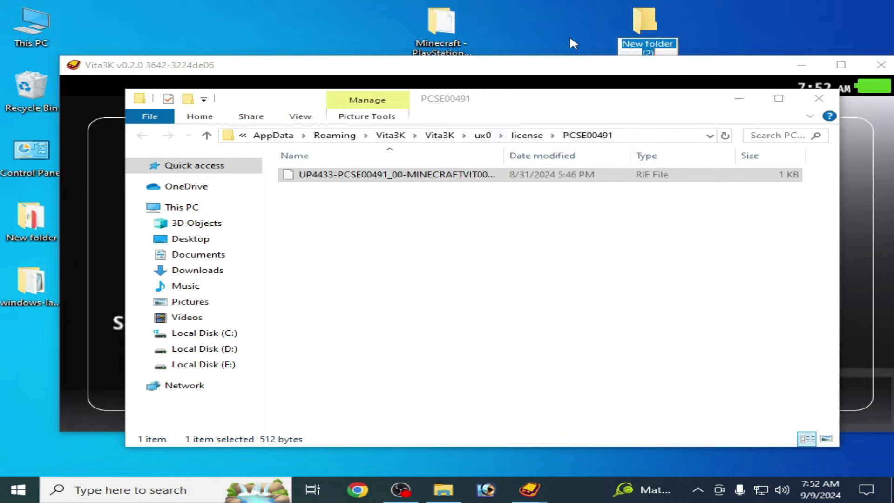
# Paste the license file into New folder (2) and close the file windows
pyautogui.doubleClick(647, 31)
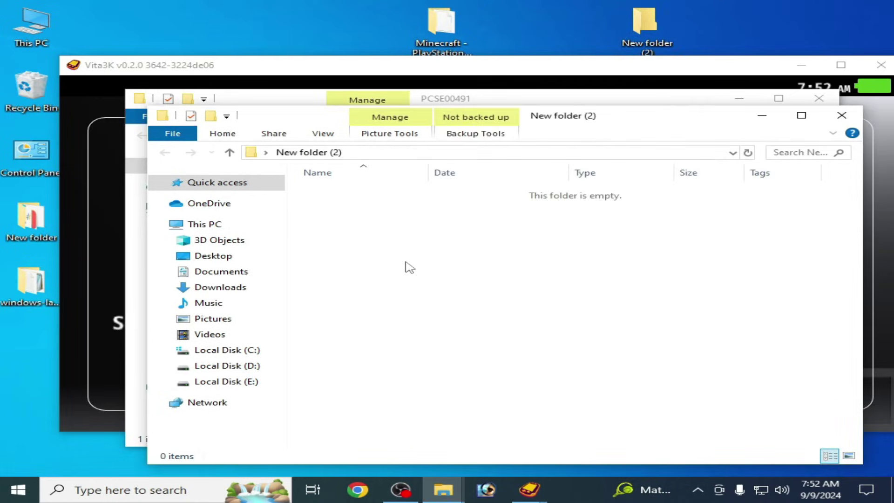
pyautogui.rightClick(480, 241)
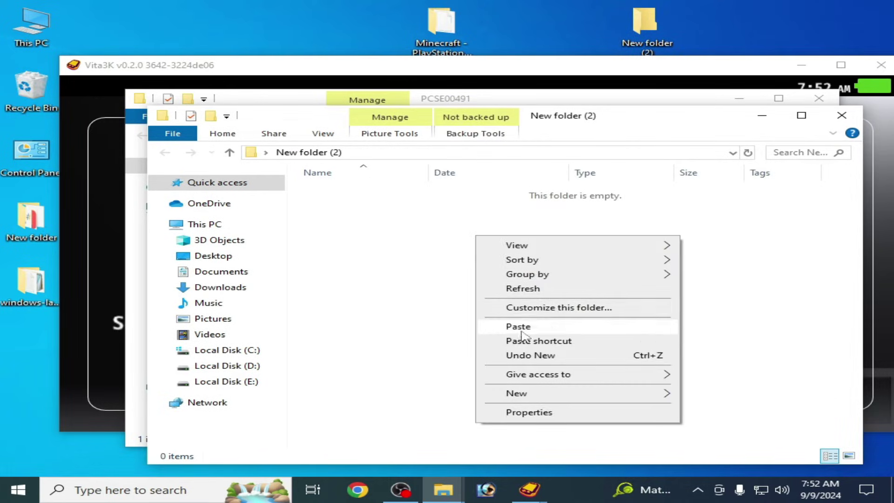
pyautogui.click(522, 326)
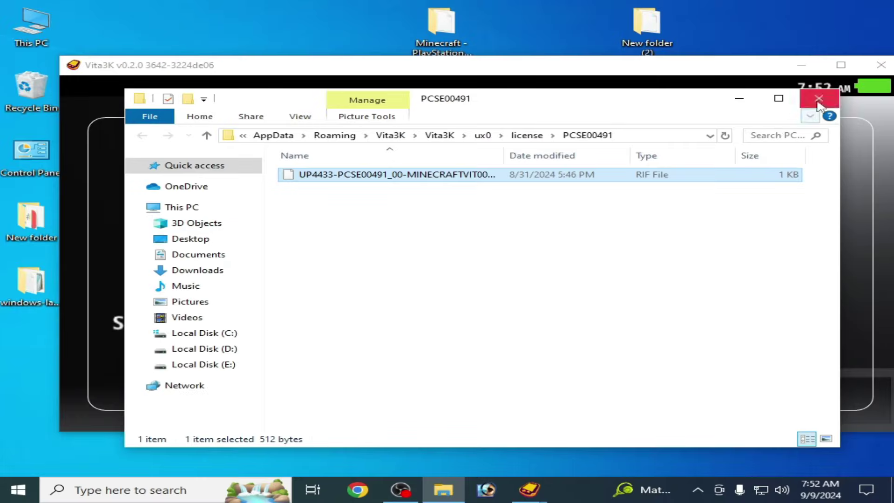
pyautogui.click(818, 94)
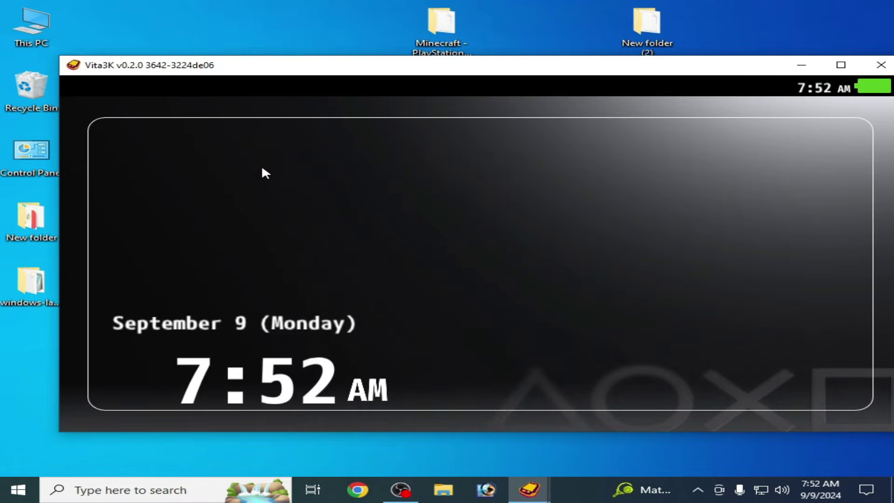
# Dismiss the clock screen and choose the Minecraft update PKG for installation again
pyautogui.click(262, 169)
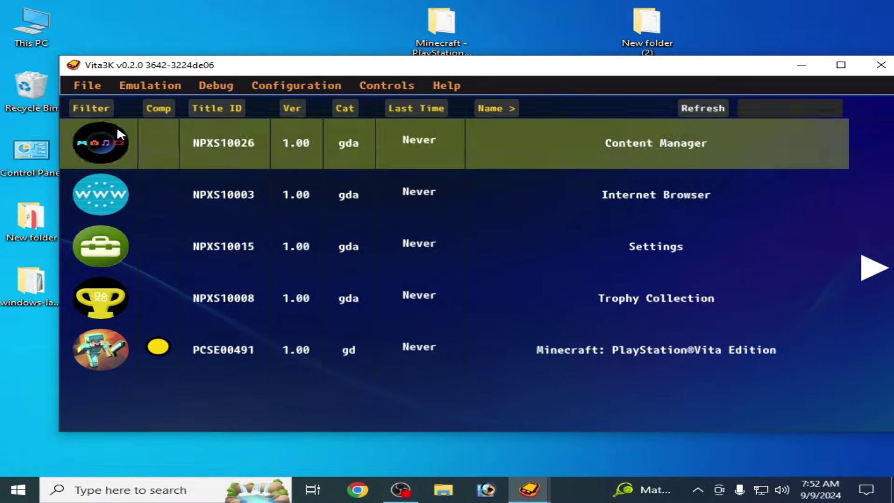
pyautogui.click(88, 86)
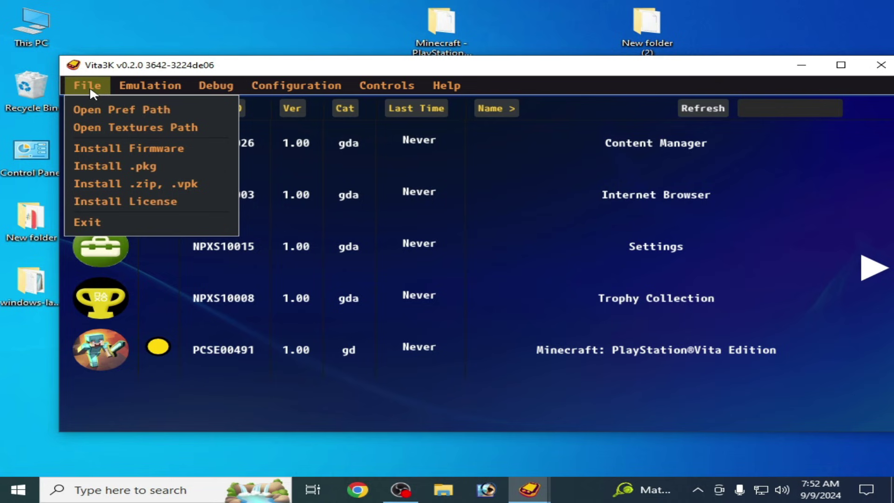
pyautogui.click(106, 168)
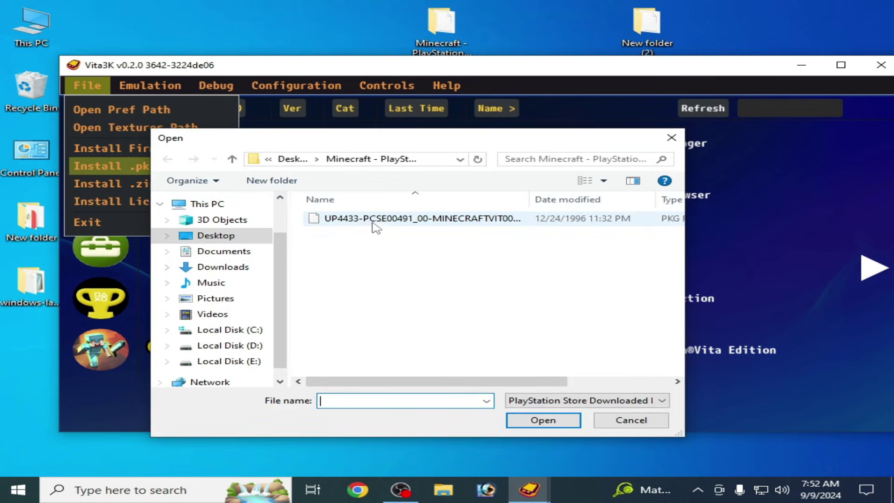
pyautogui.click(376, 222)
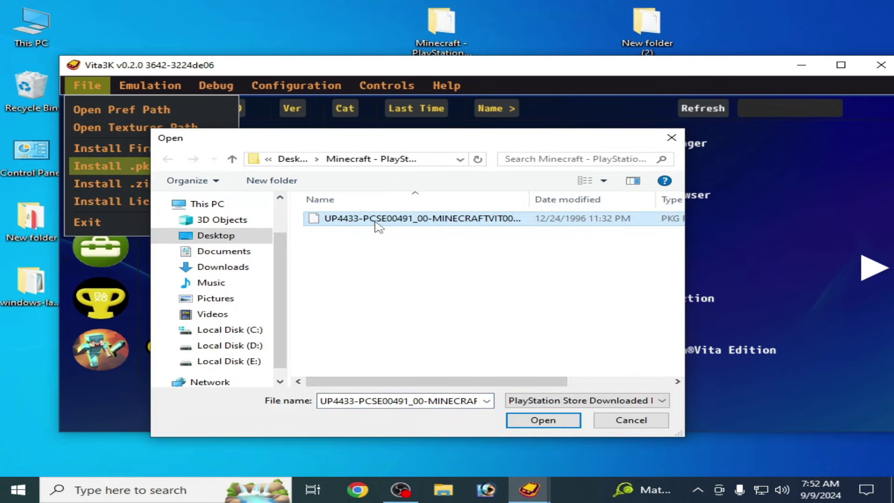
pyautogui.click(542, 421)
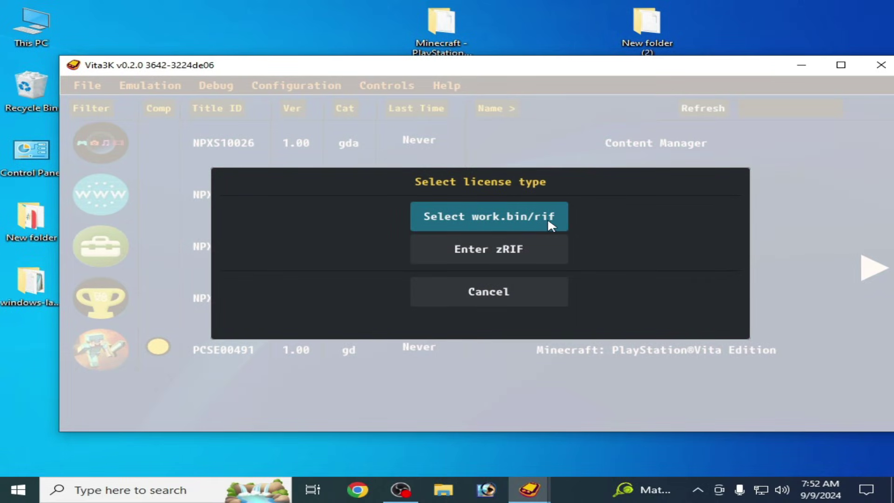
# Supply the copied .rif license from Desktop\New folder (2) to start installing
pyautogui.click(521, 222)
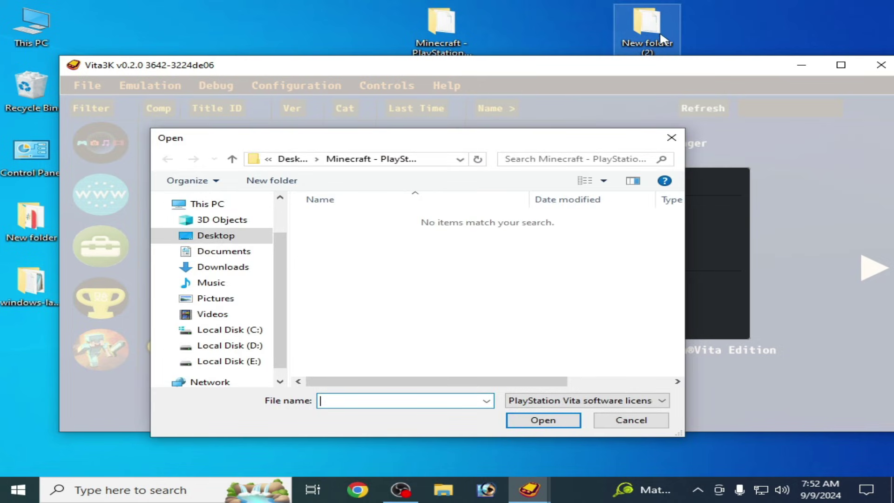
pyautogui.click(217, 236)
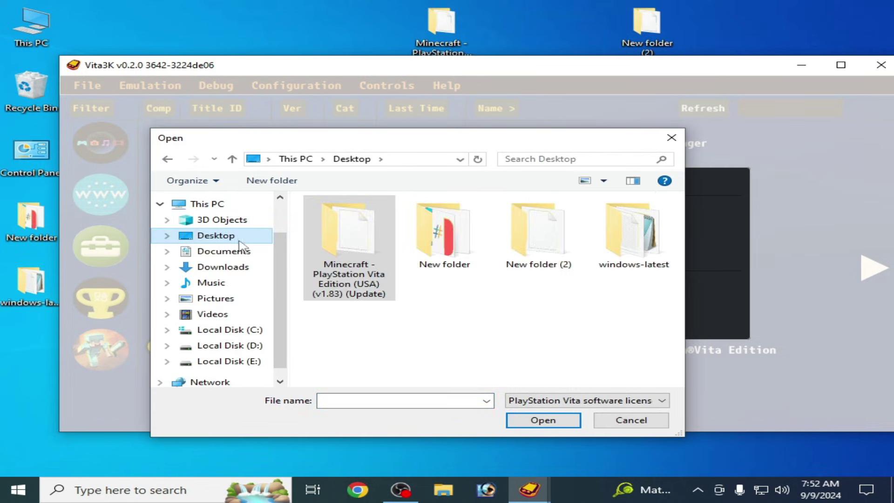
pyautogui.doubleClick(529, 243)
pyautogui.click(376, 283)
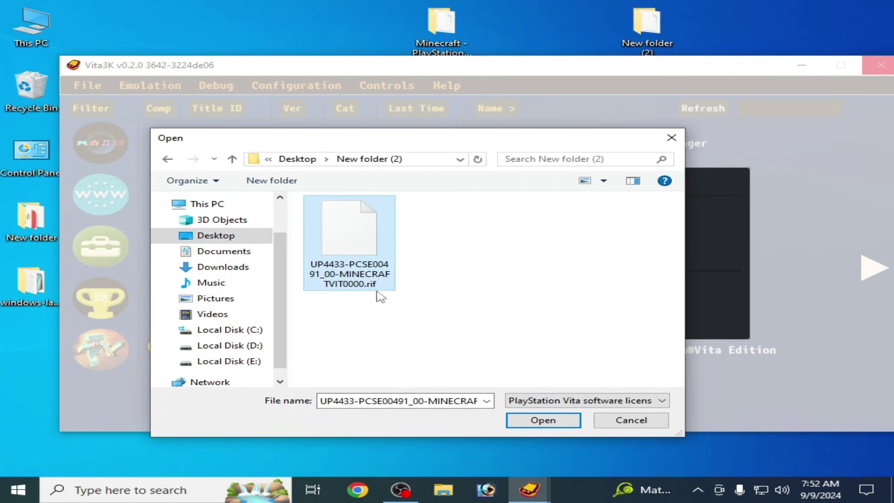
pyautogui.click(539, 417)
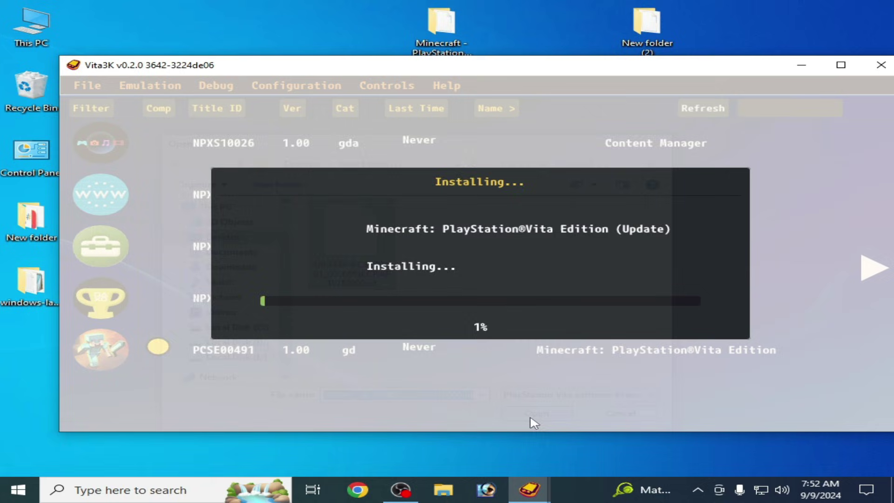